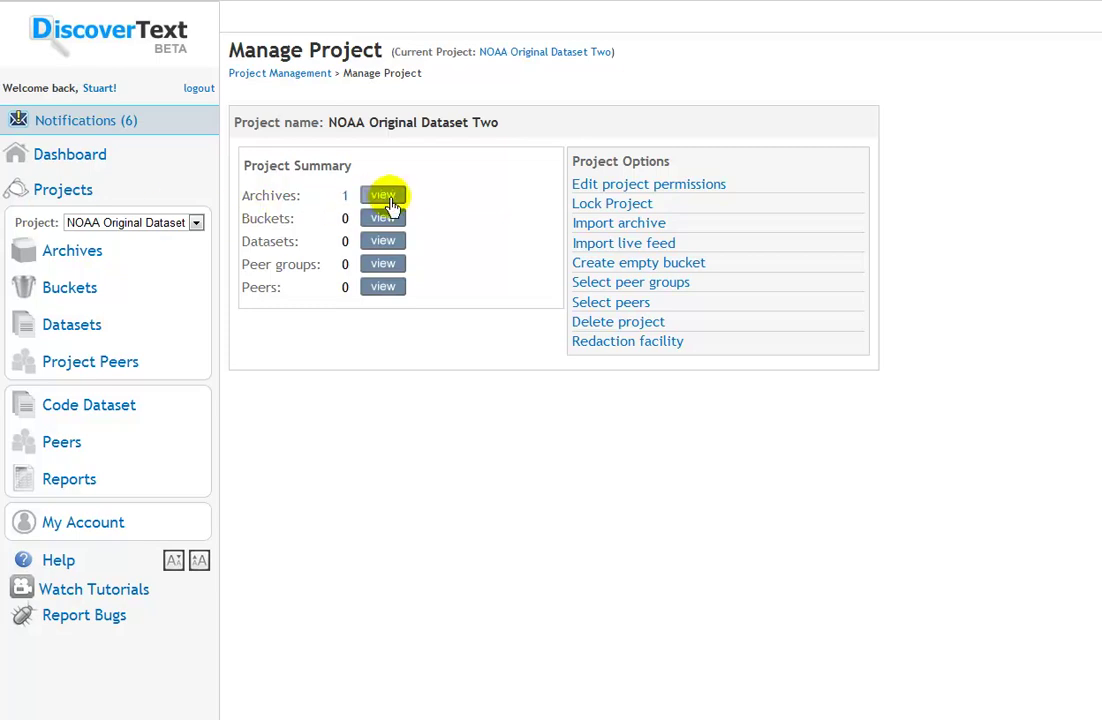
Open the NOAA Original Dataset Two archive from the archive list and launch exact duplicate generation, confirming it
{"action": "left_click", "coordinate": [384, 196]}
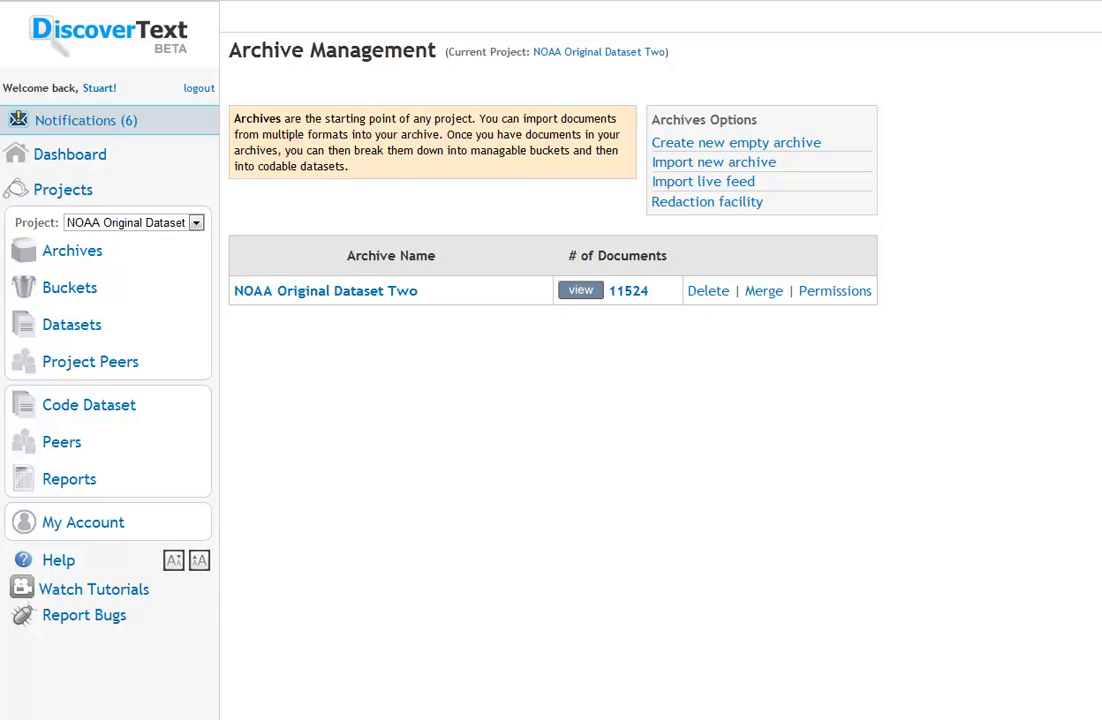
{"action": "left_click", "coordinate": [242, 291]}
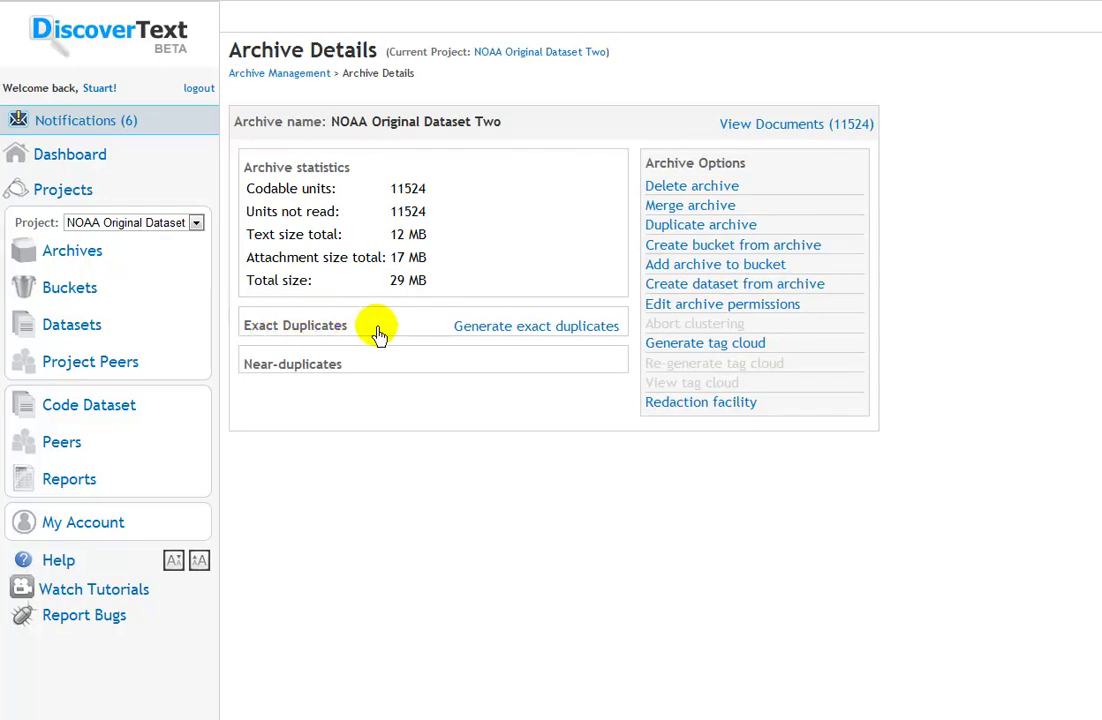
{"action": "left_click", "coordinate": [478, 330]}
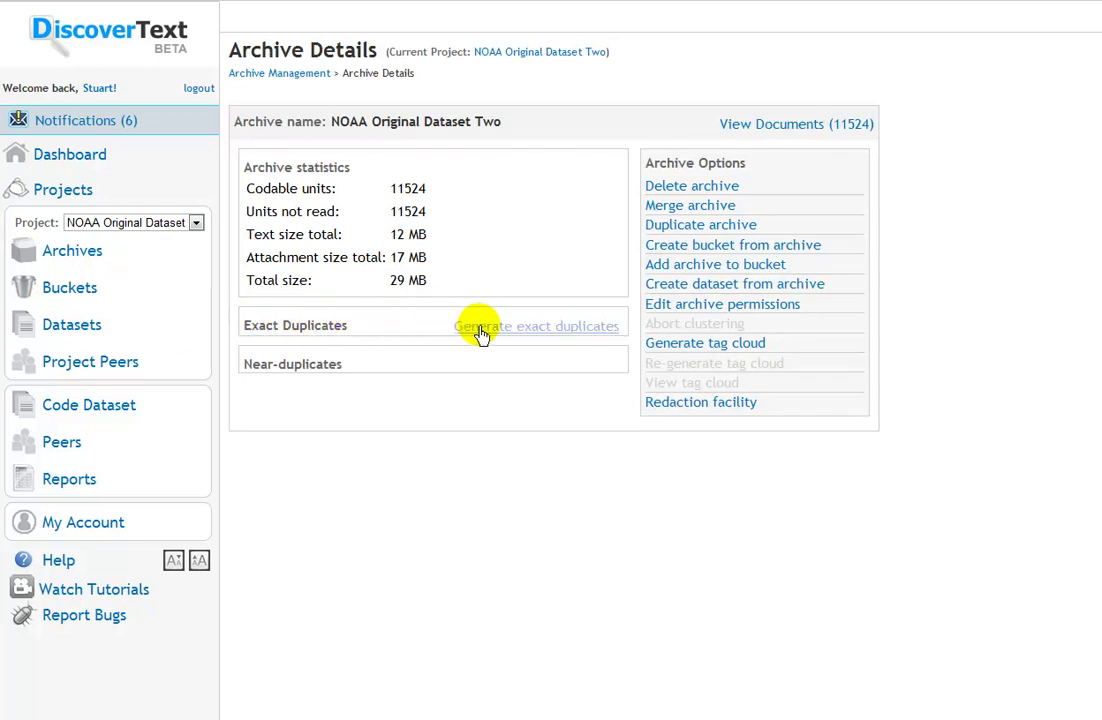
{"action": "left_click", "coordinate": [592, 330]}
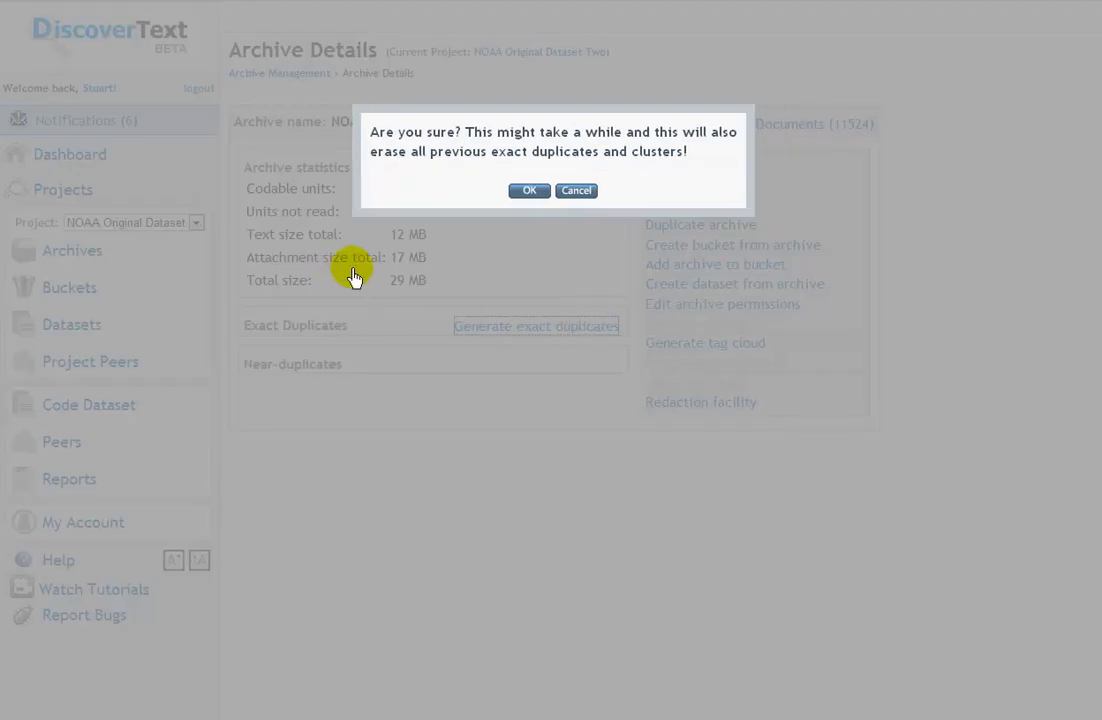
{"action": "left_click", "coordinate": [527, 192]}
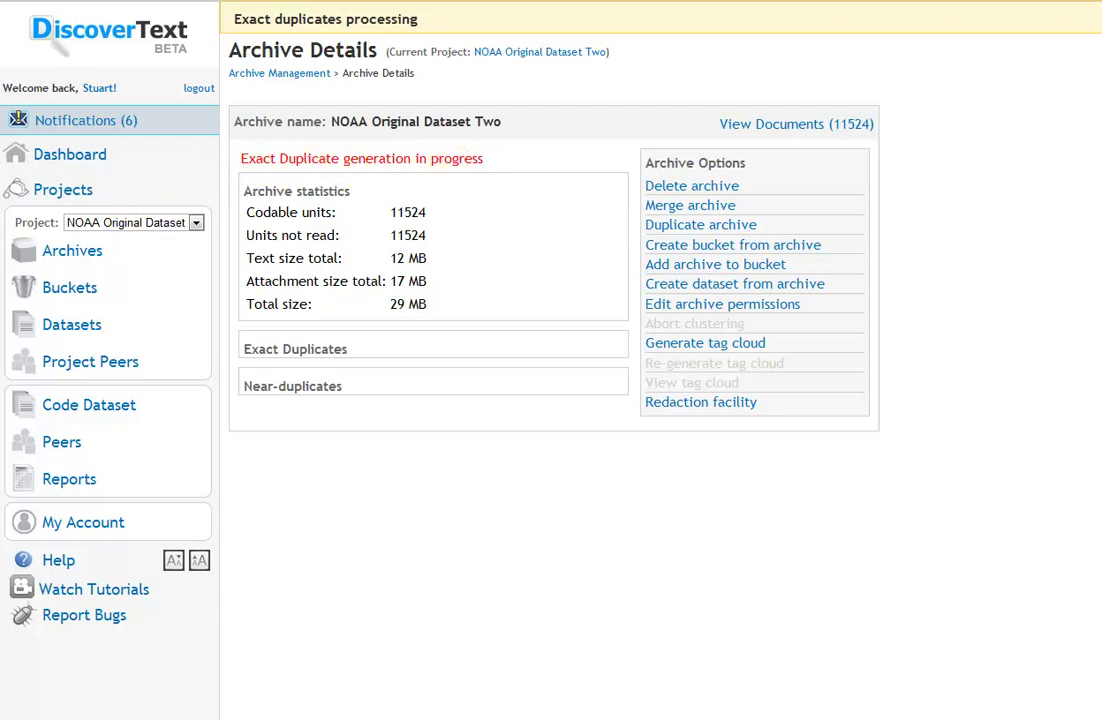
In Notifications (6), clear the NOAA Original Dataset Two and Starbucks indexing notices
{"action": "left_click", "coordinate": [95, 130]}
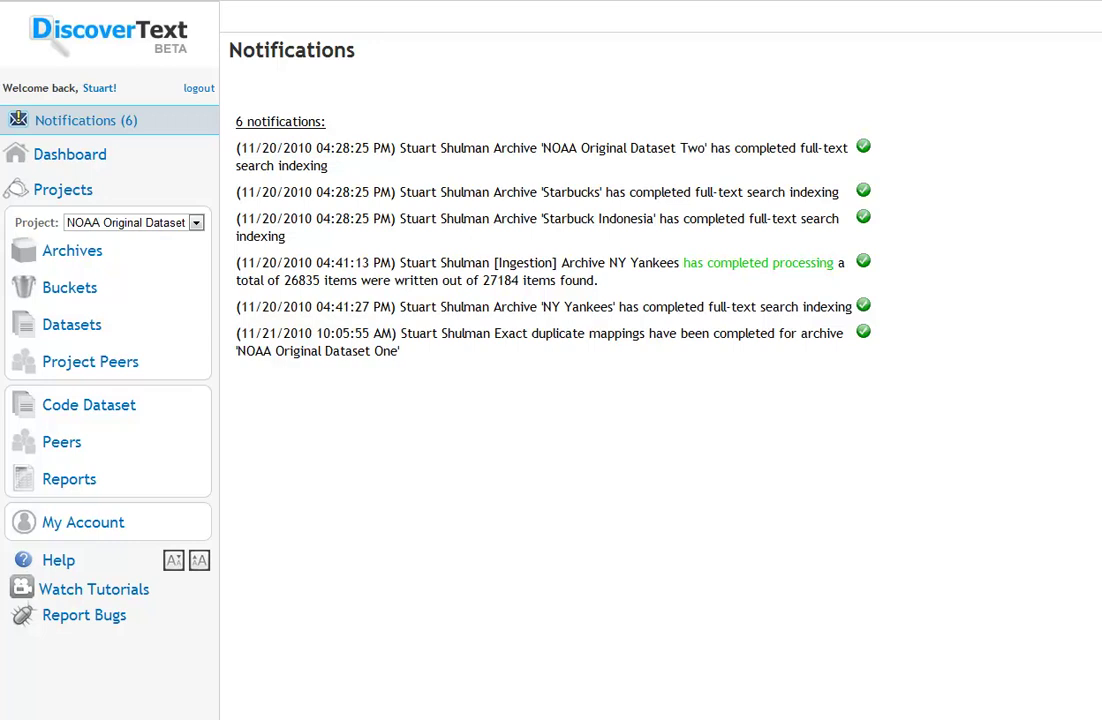
{"action": "left_click", "coordinate": [864, 150]}
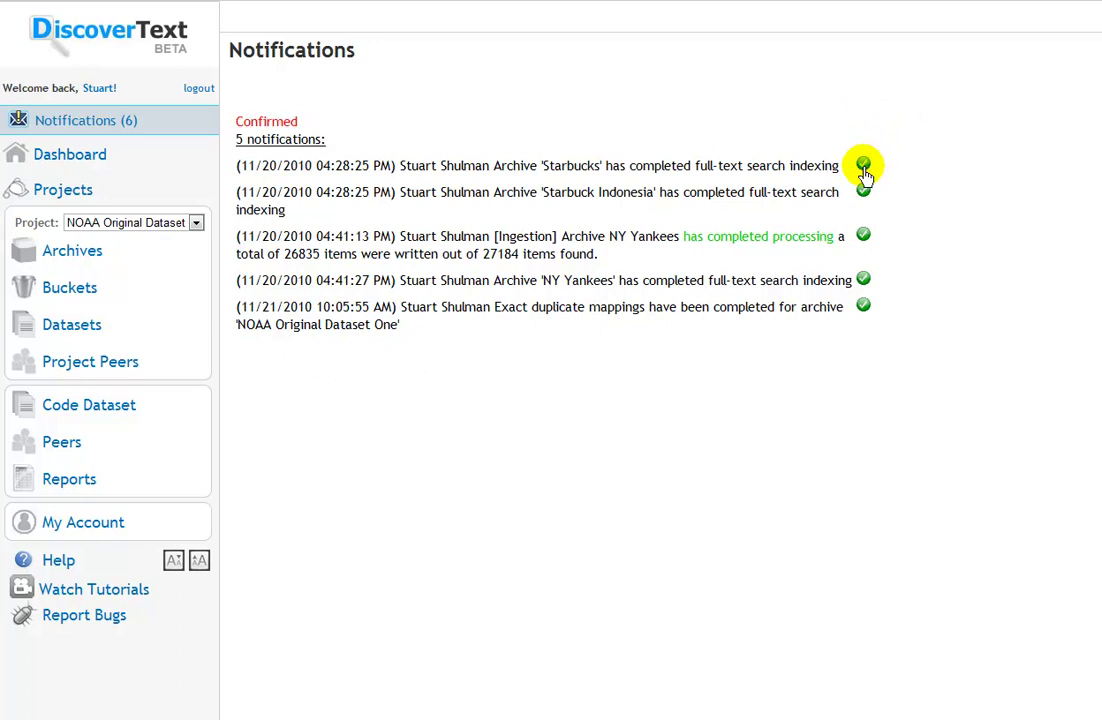
{"action": "left_click", "coordinate": [863, 164]}
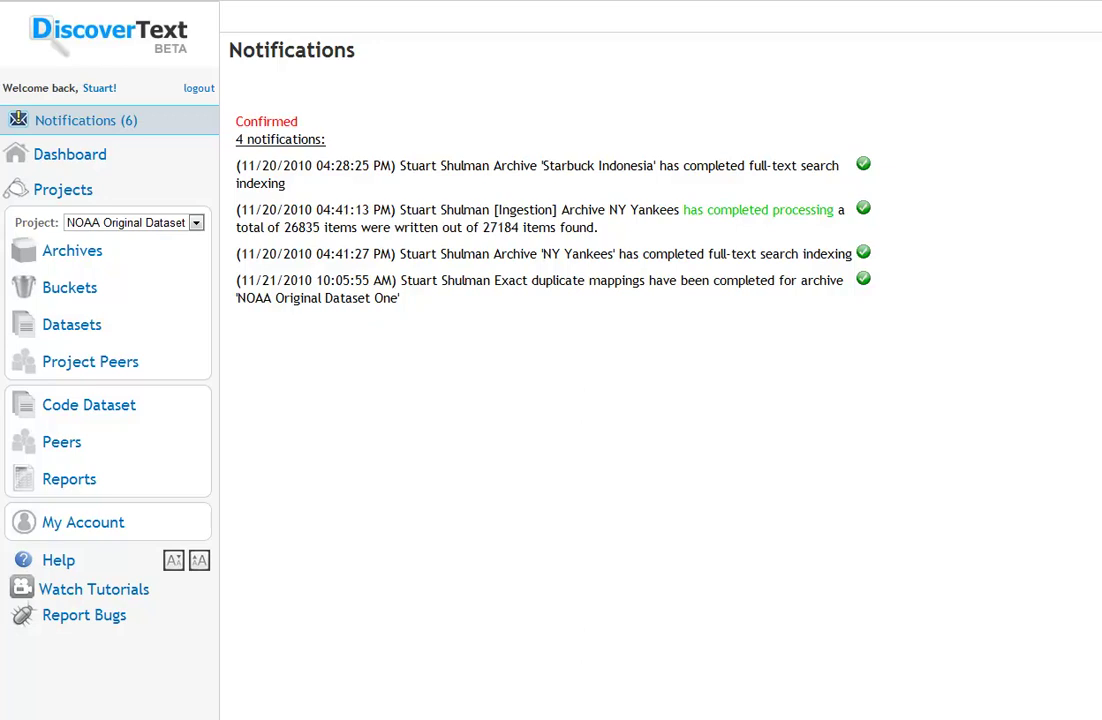
Switch to the NOAA Original Dataset One project and open its archive details, showing 349 de-duplicated files
{"action": "left_click", "coordinate": [195, 223]}
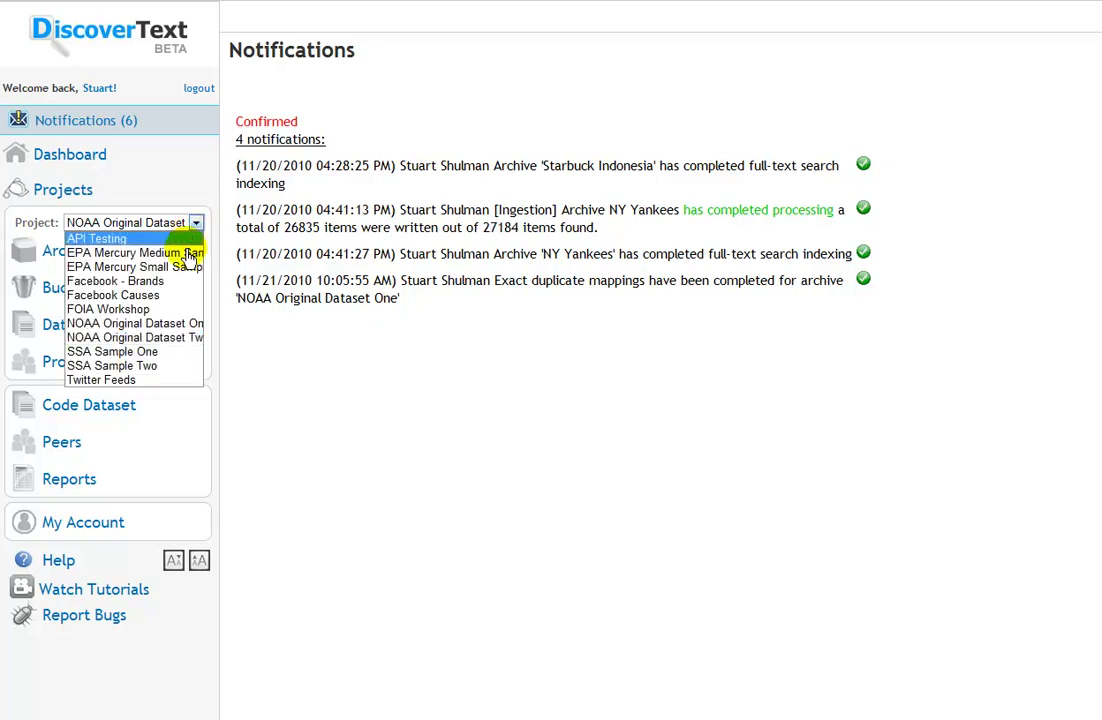
{"action": "left_click", "coordinate": [176, 324]}
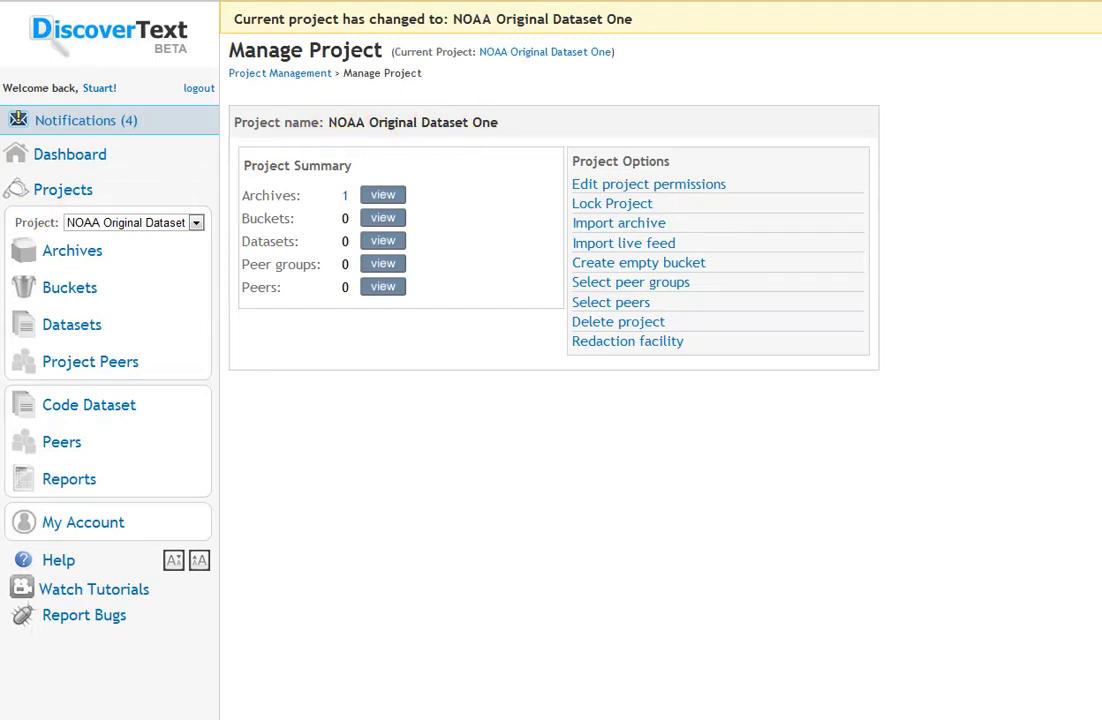
{"action": "left_click", "coordinate": [383, 195]}
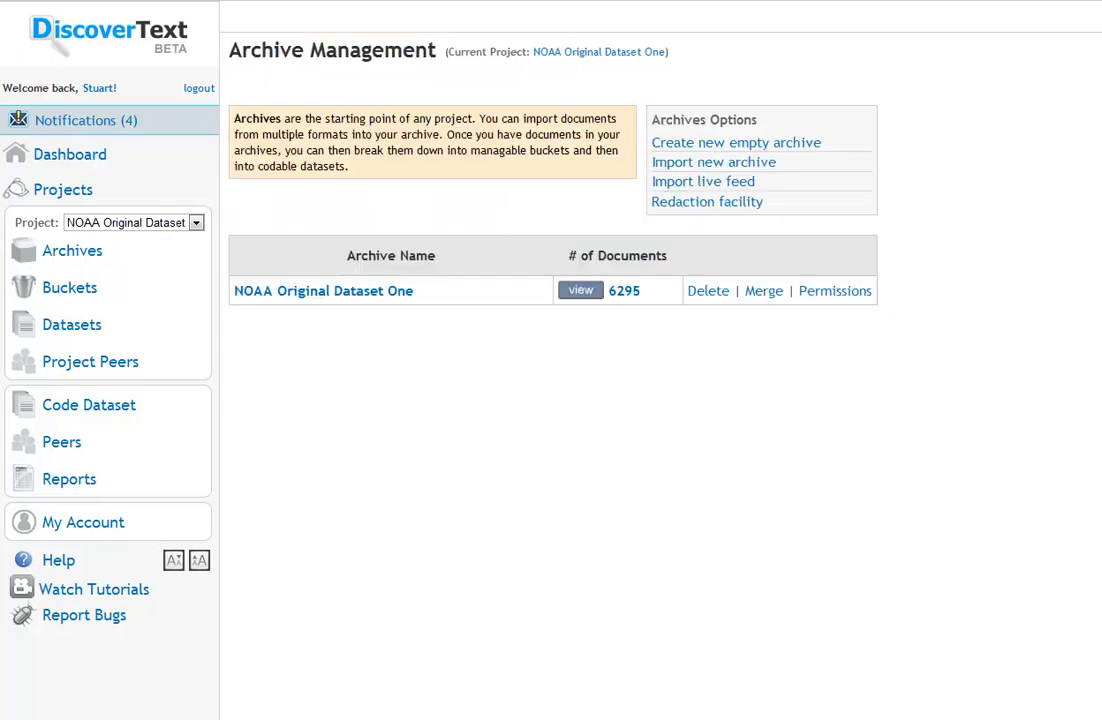
{"action": "left_click", "coordinate": [289, 293]}
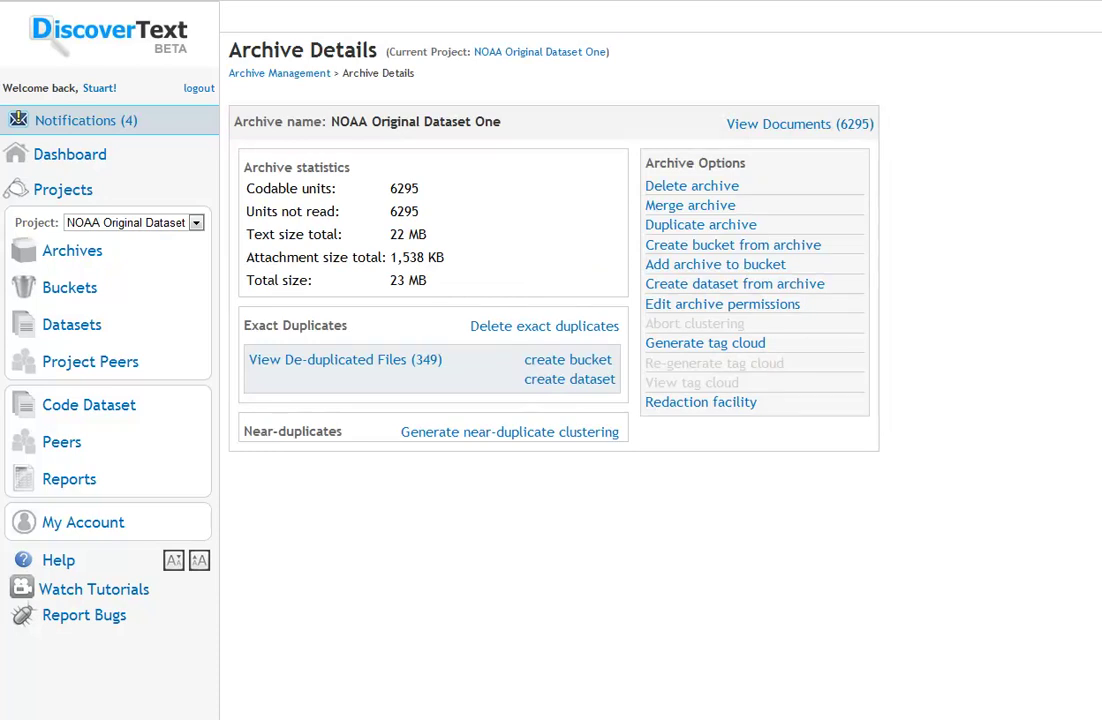
{"action": "left_click", "coordinate": [422, 371]}
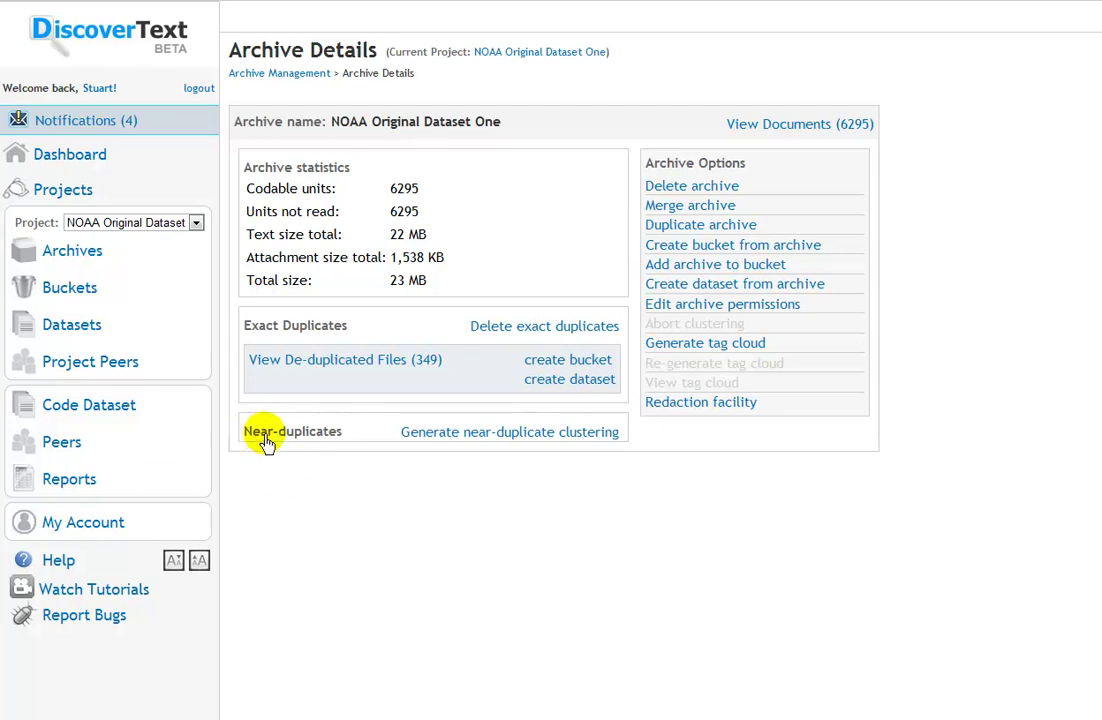
{"action": "left_click", "coordinate": [430, 437]}
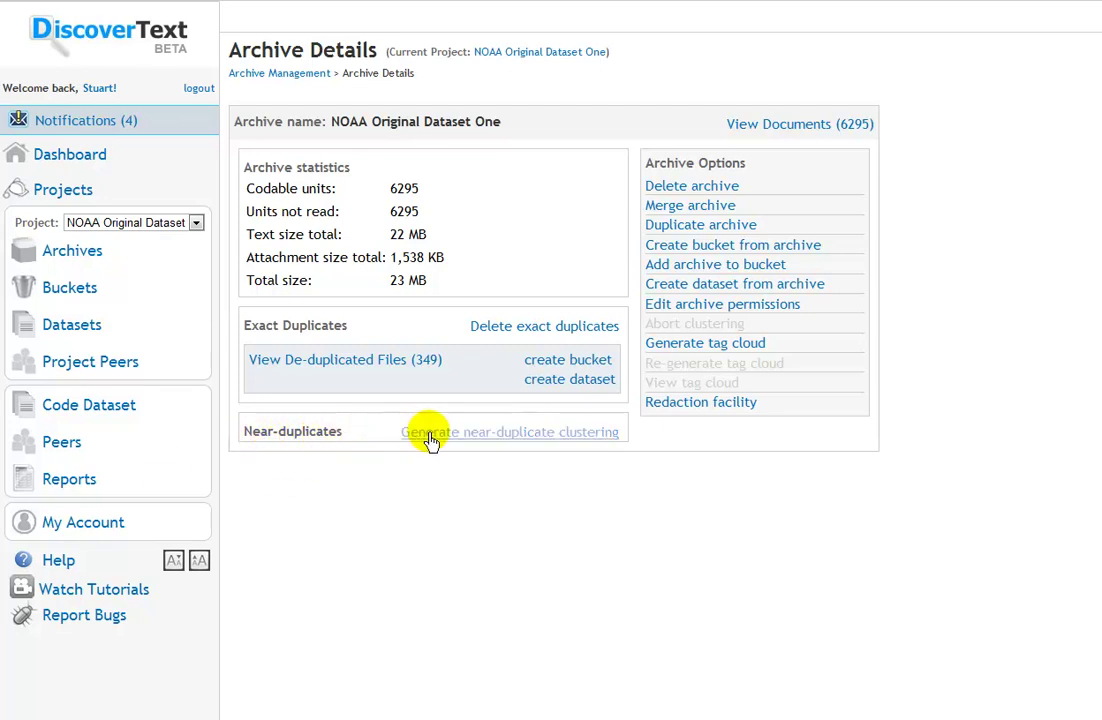
Set the near-duplicate Clustering Threshold to 75% and submit the archive with Perform Clustering
{"action": "left_click", "coordinate": [577, 437]}
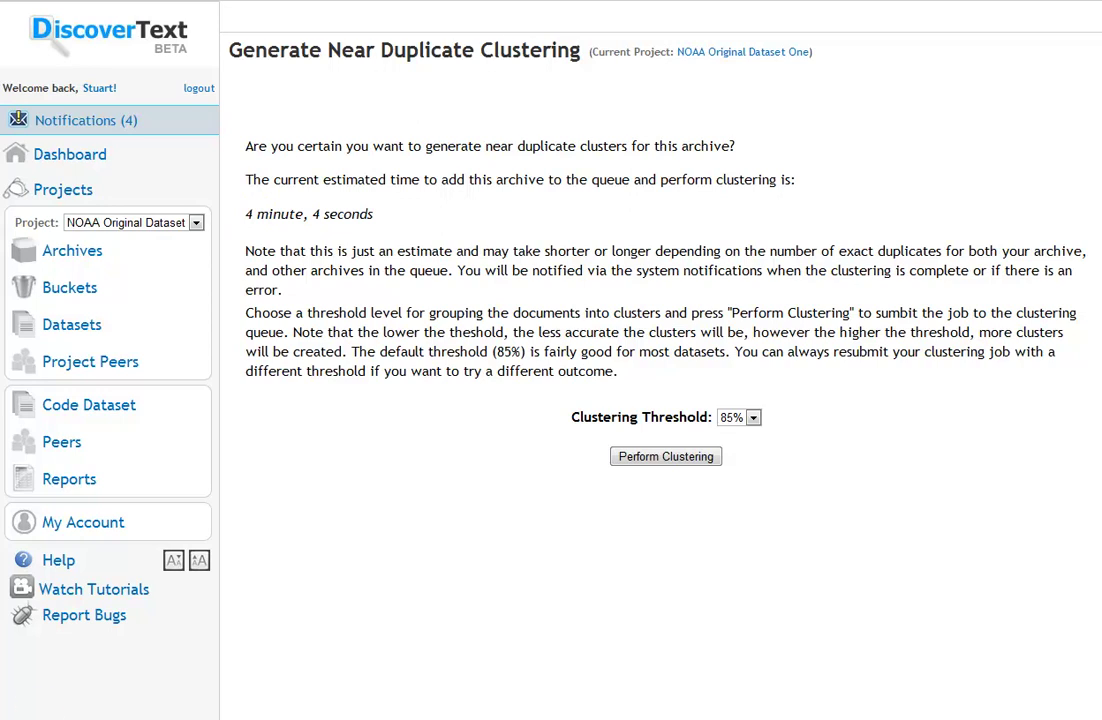
{"action": "left_click", "coordinate": [753, 418]}
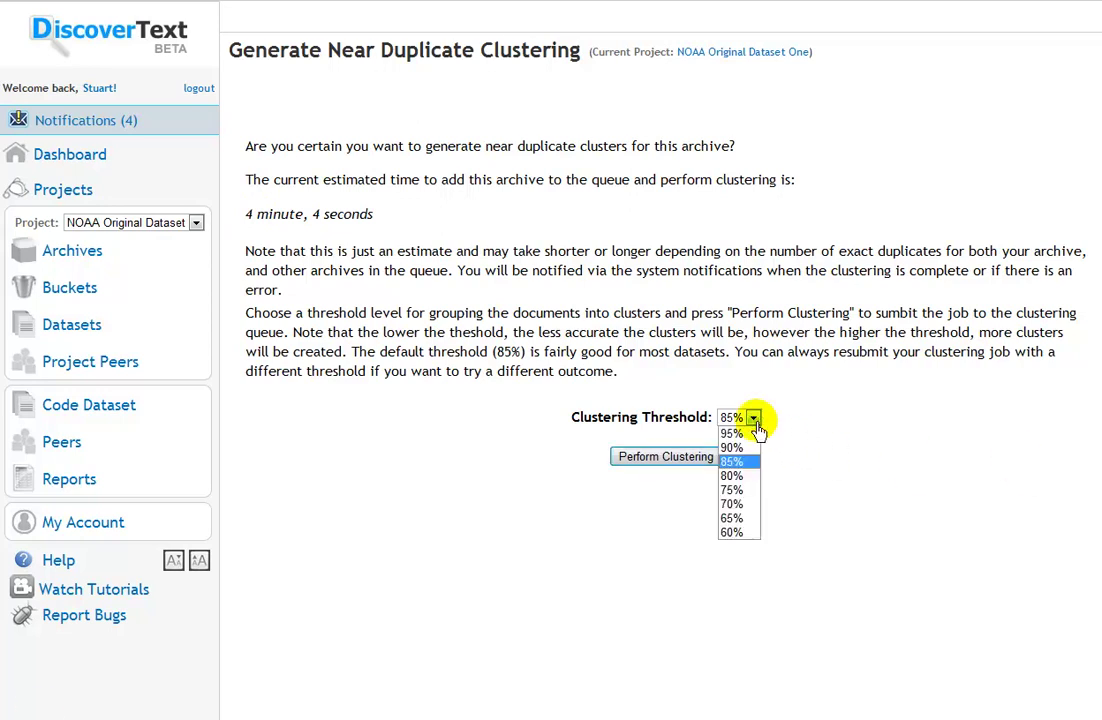
{"action": "left_click", "coordinate": [735, 490]}
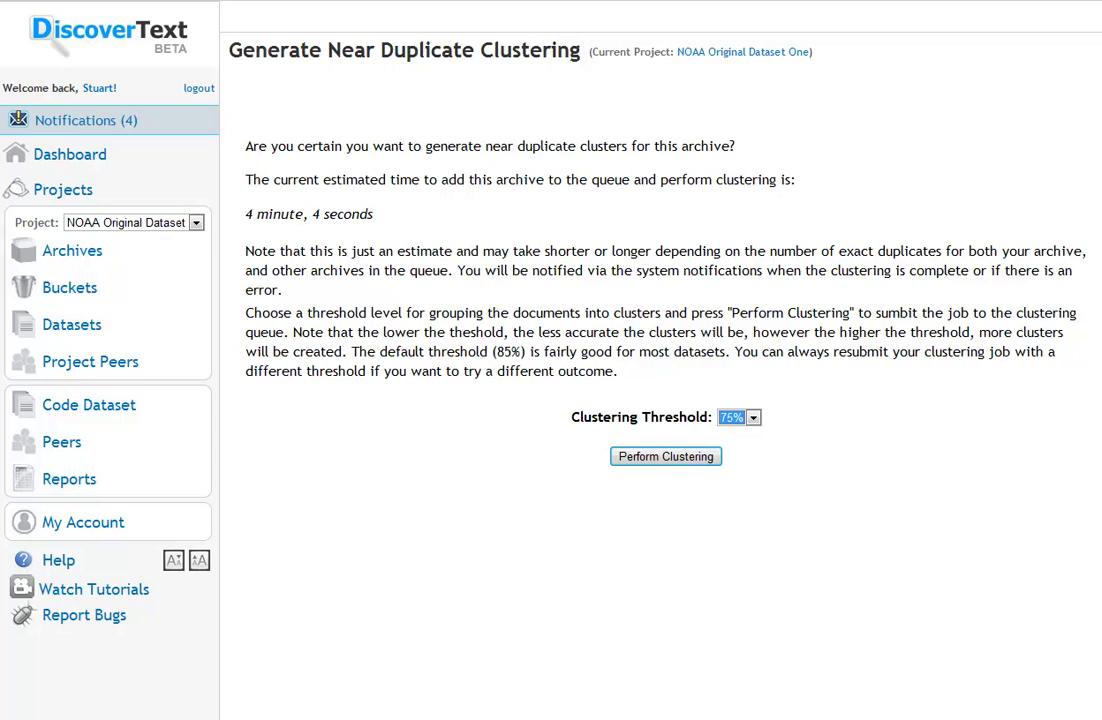
{"action": "left_click", "coordinate": [664, 456]}
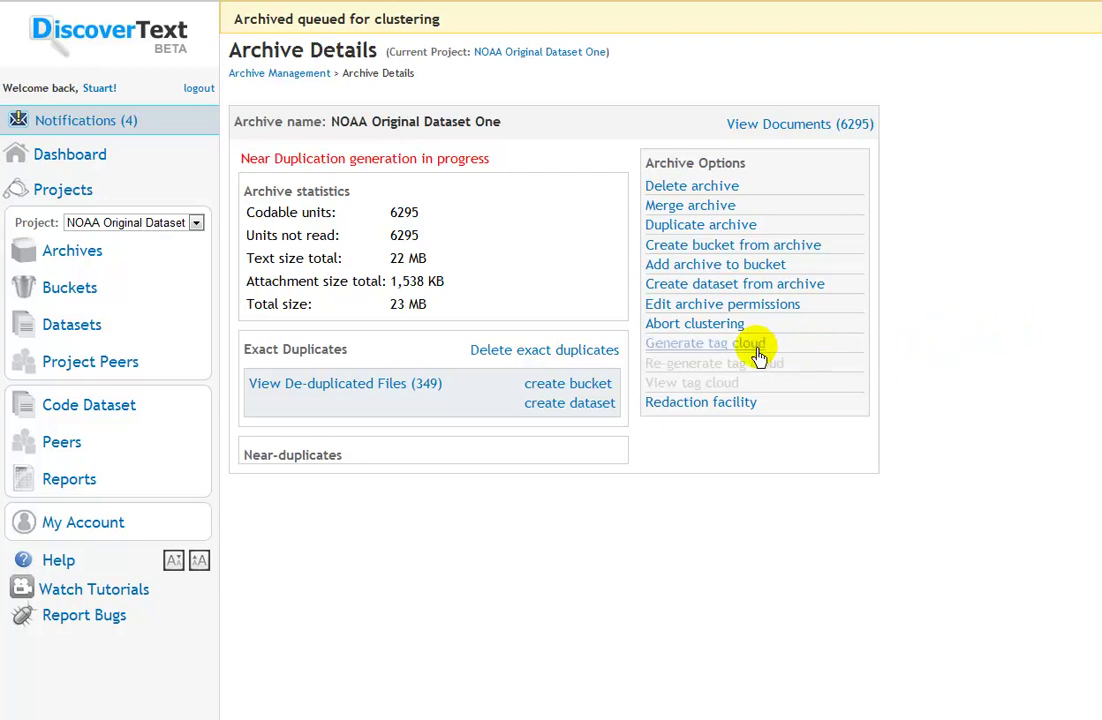
Generate a tag cloud for the NOAA Original Dataset One archive from Archive Options
{"action": "left_click", "coordinate": [701, 347]}
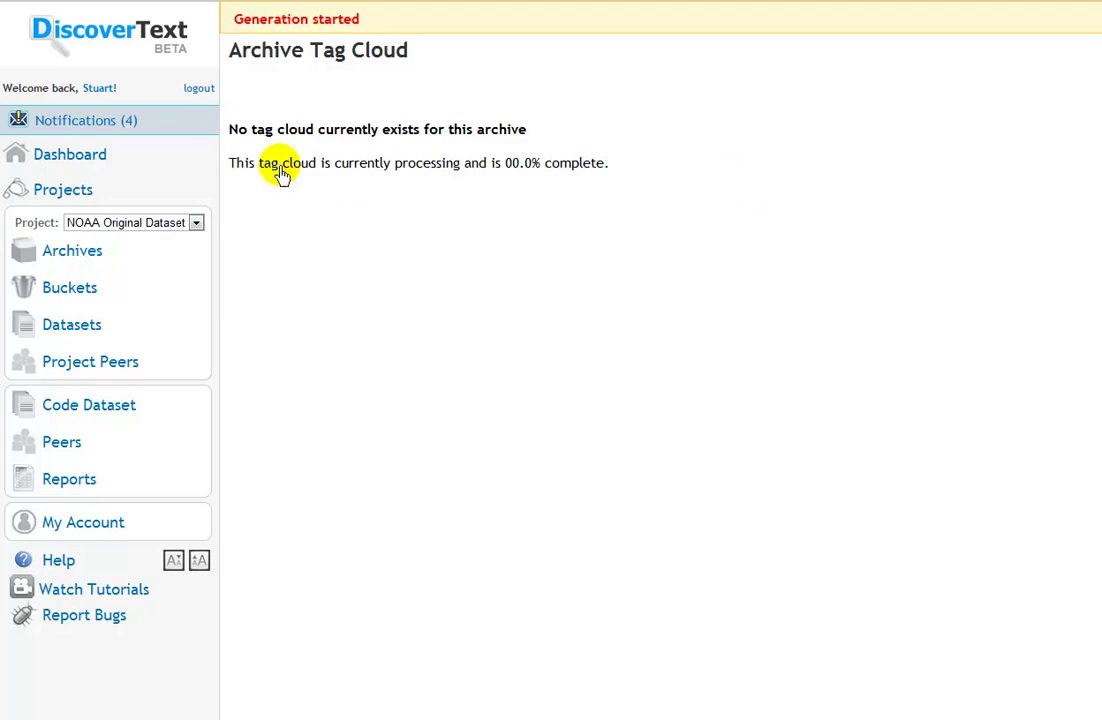
Check notifications for finished clustering, then make NOAA Original Dataset Two the current project
{"action": "left_click", "coordinate": [74, 122]}
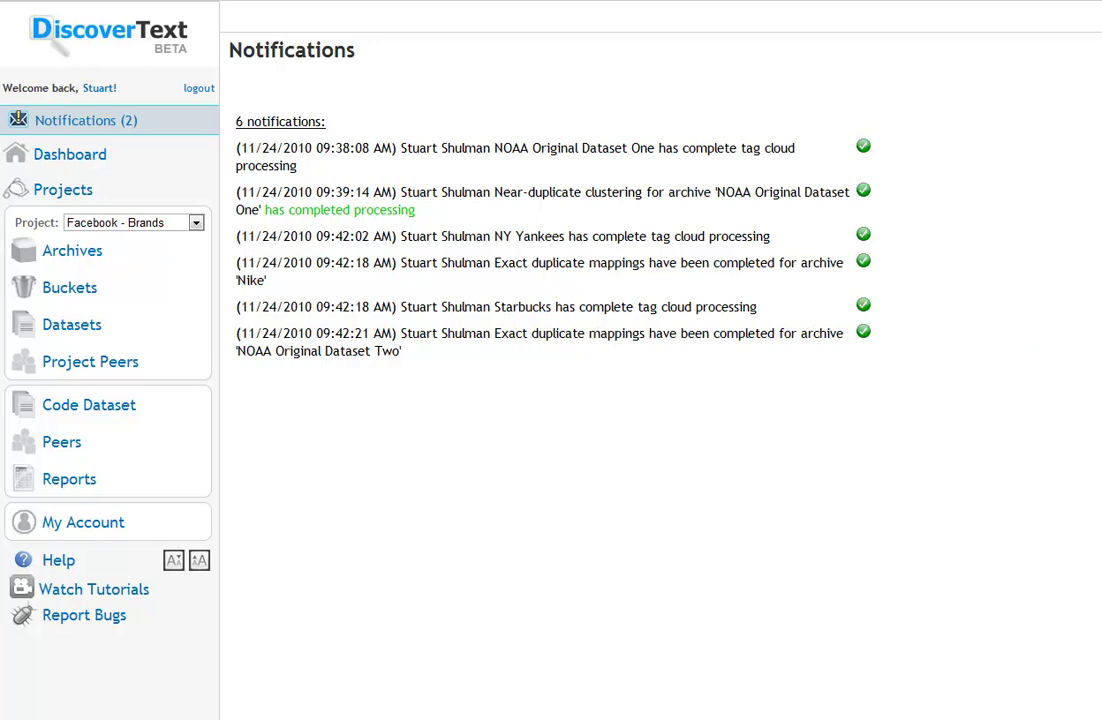
{"action": "left_click", "coordinate": [196, 223]}
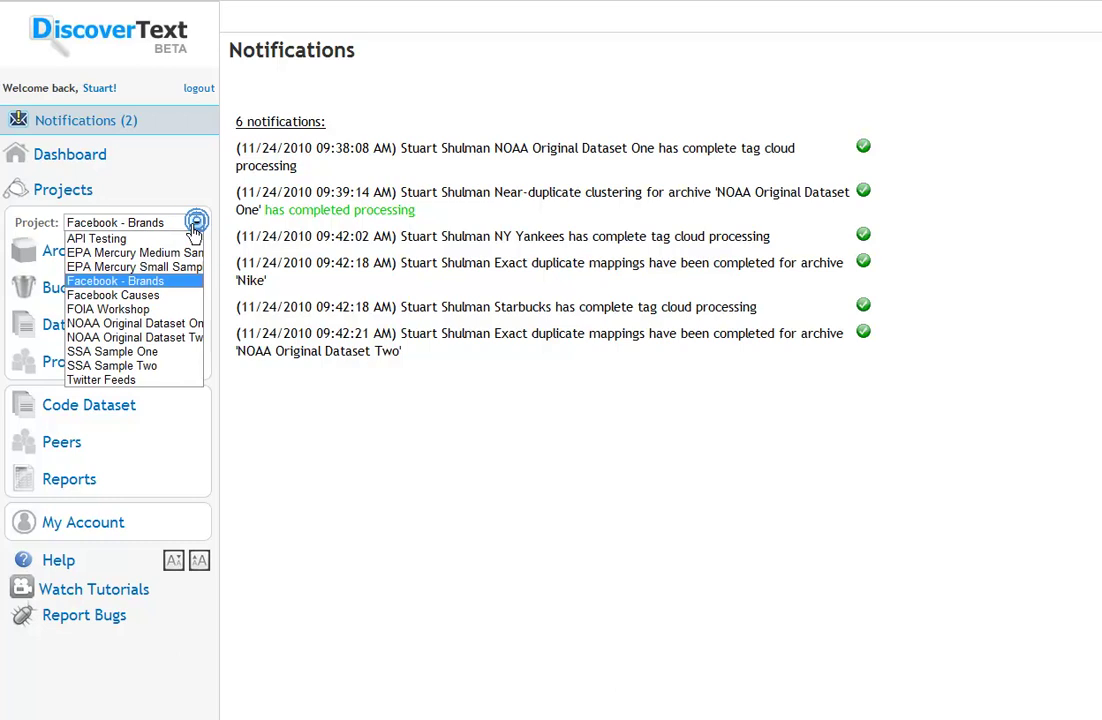
{"action": "left_click", "coordinate": [122, 340]}
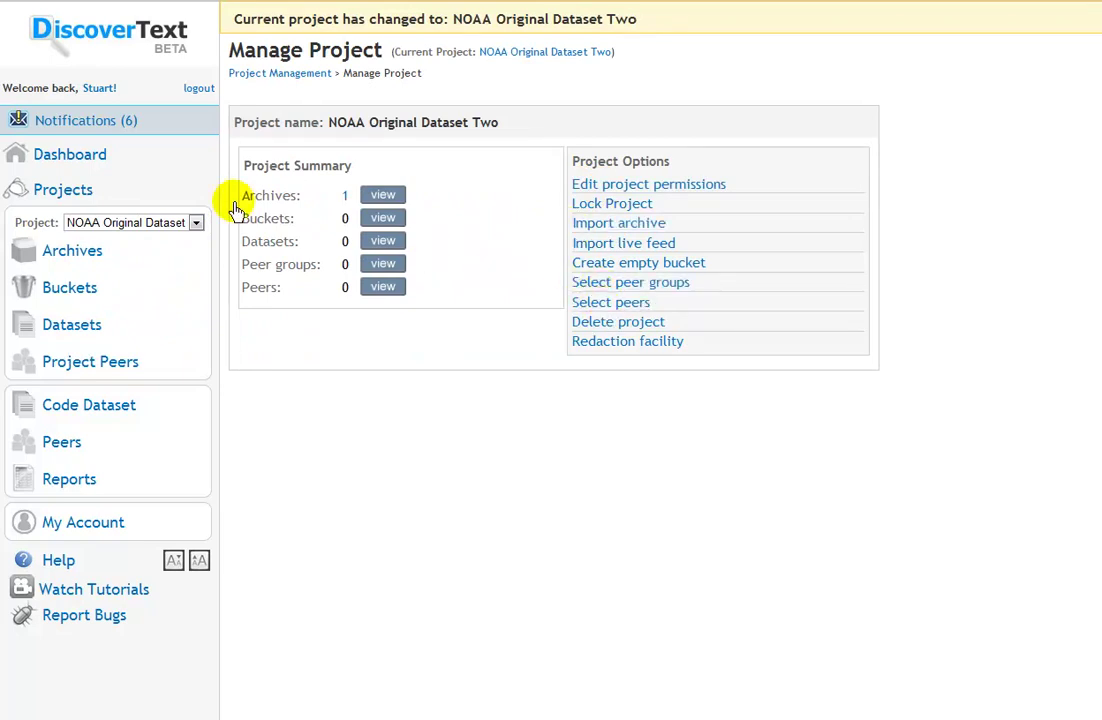
Open NOAA Original Dataset Two's archive details and look over its 498 de-duplicated files and archive options
{"action": "left_click", "coordinate": [369, 197]}
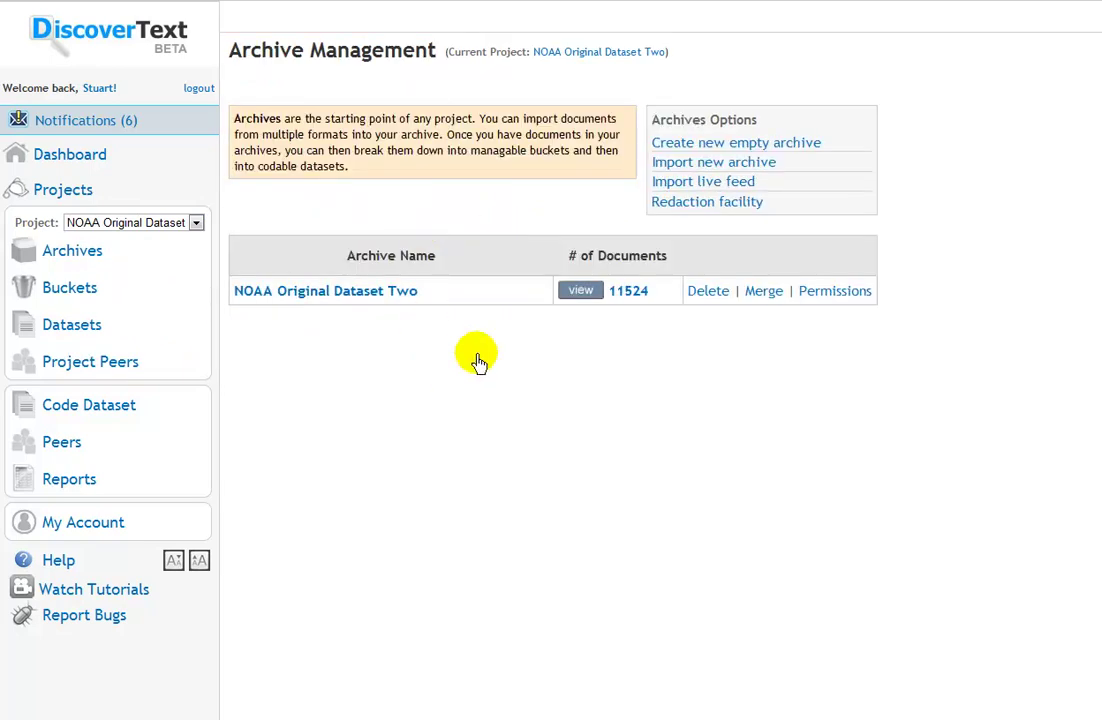
{"action": "left_click", "coordinate": [313, 300]}
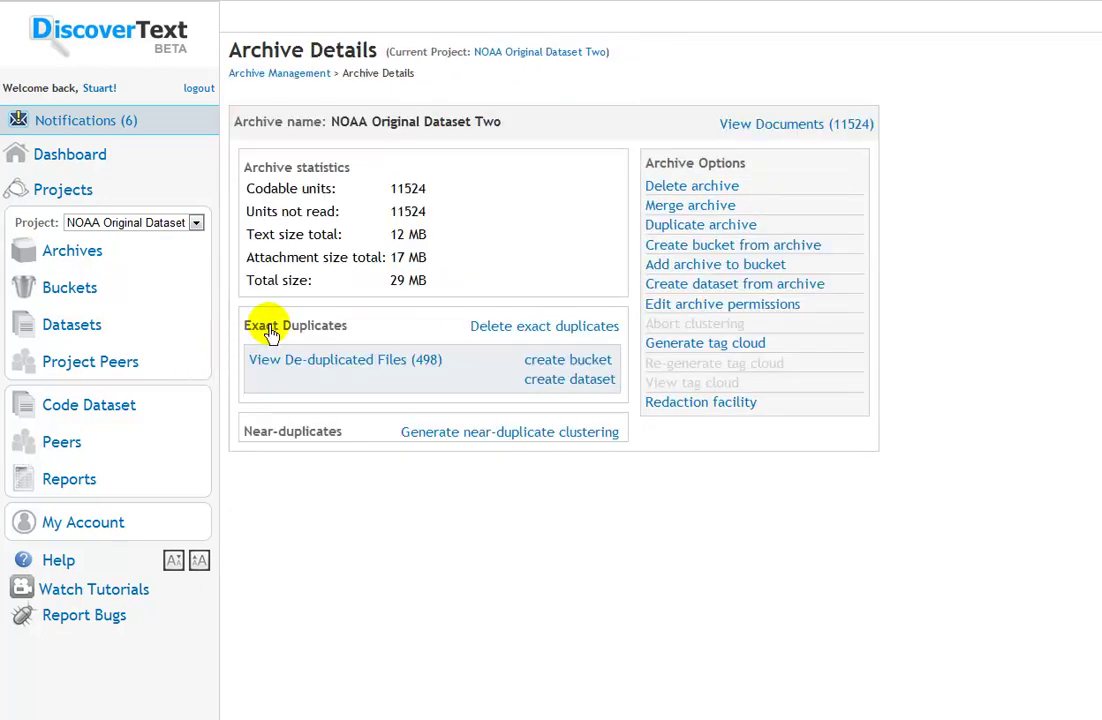
{"action": "left_click", "coordinate": [292, 362]}
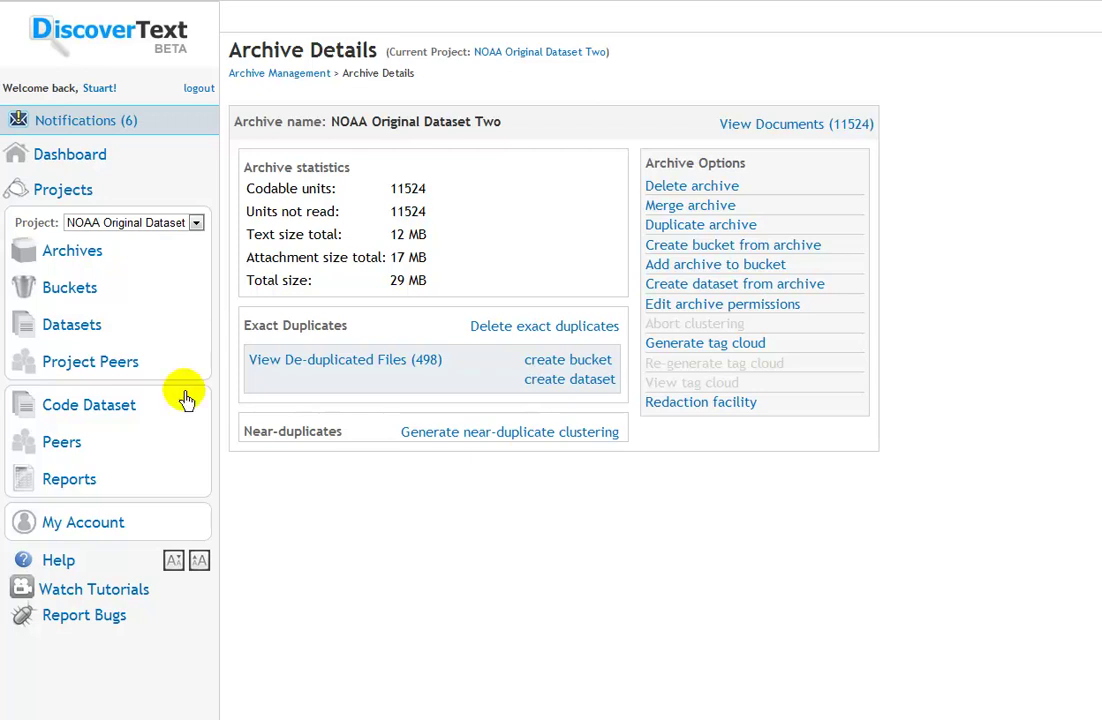
{"action": "left_click", "coordinate": [563, 362]}
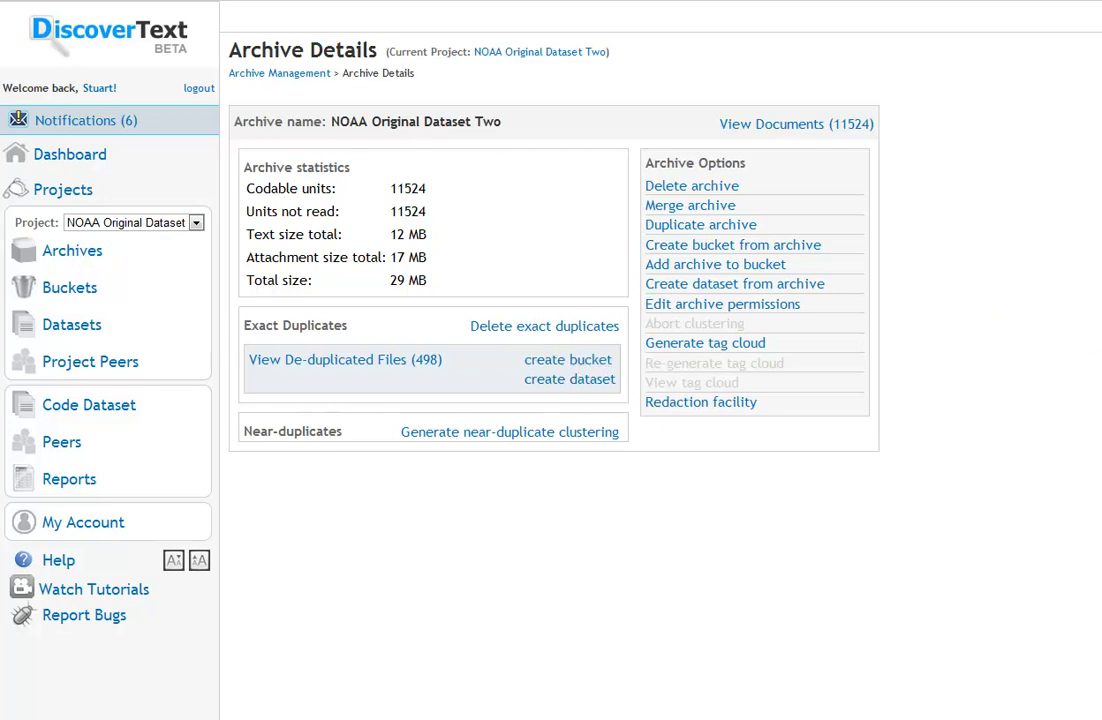
{"action": "left_click", "coordinate": [590, 381]}
{"action": "left_click", "coordinate": [596, 434]}
{"action": "left_click", "coordinate": [196, 223]}
Switch to NOAA Original Dataset One, open its archive details, and scroll to its 7 near-duplicate clusters
{"action": "left_click", "coordinate": [160, 323]}
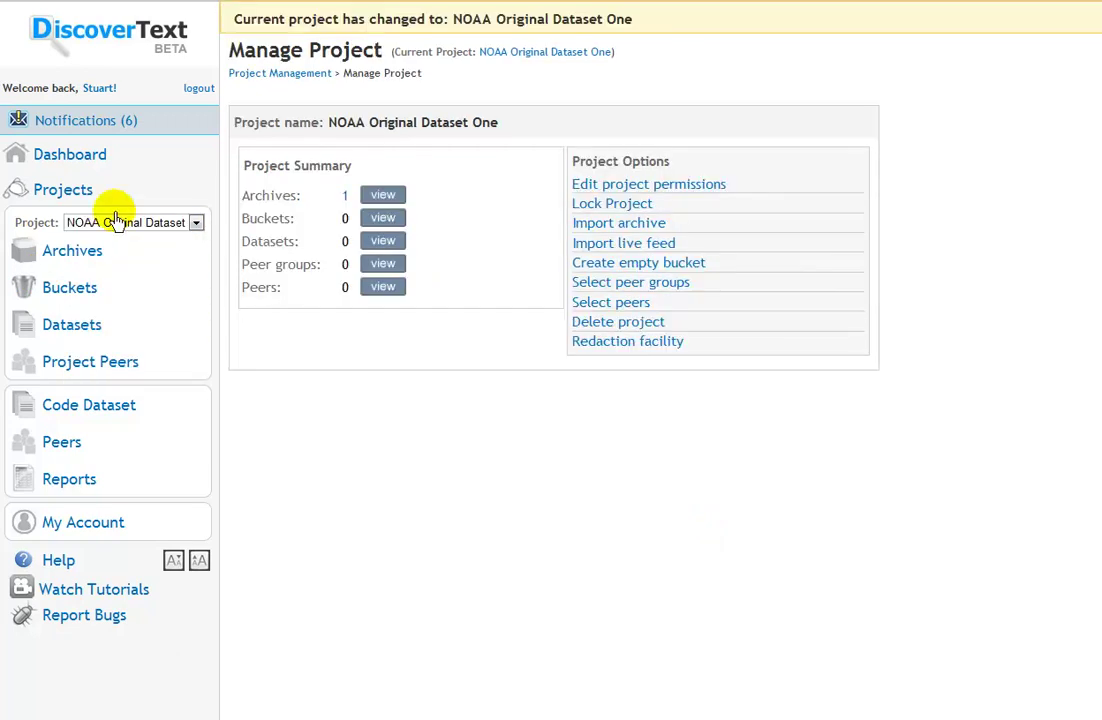
{"action": "left_click", "coordinate": [380, 195]}
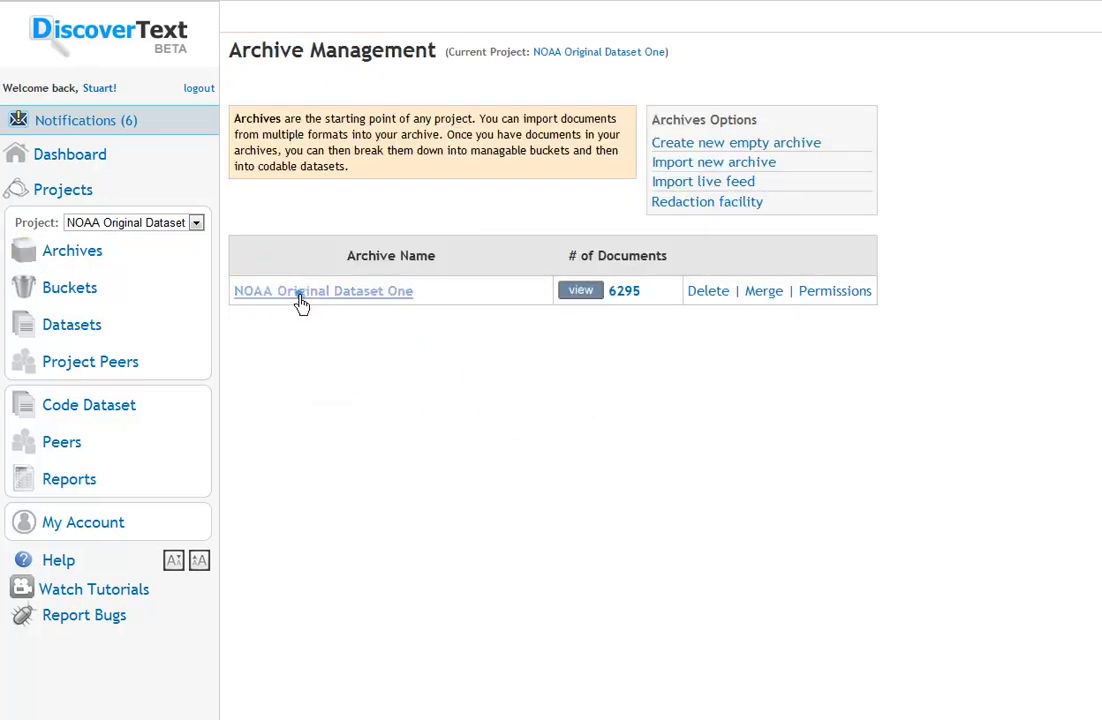
{"action": "left_click", "coordinate": [296, 290]}
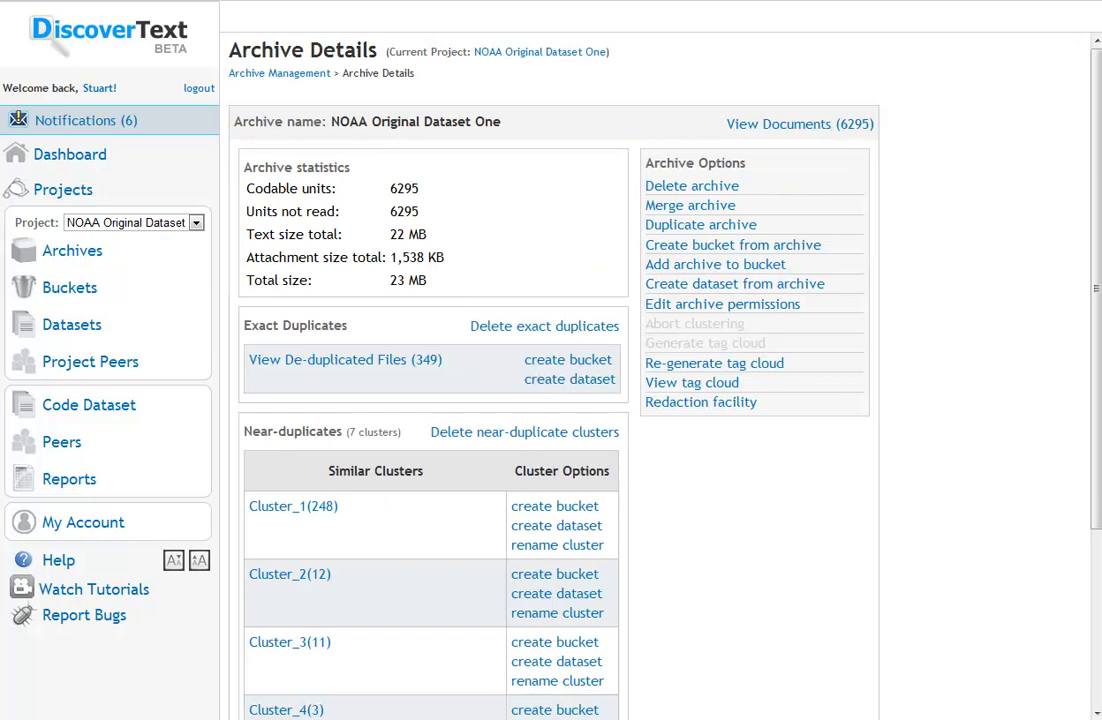
{"action": "left_click", "coordinate": [426, 366]}
{"action": "left_click_drag", "start_coordinate": [1095, 418], "coordinate": [1088, 648]}
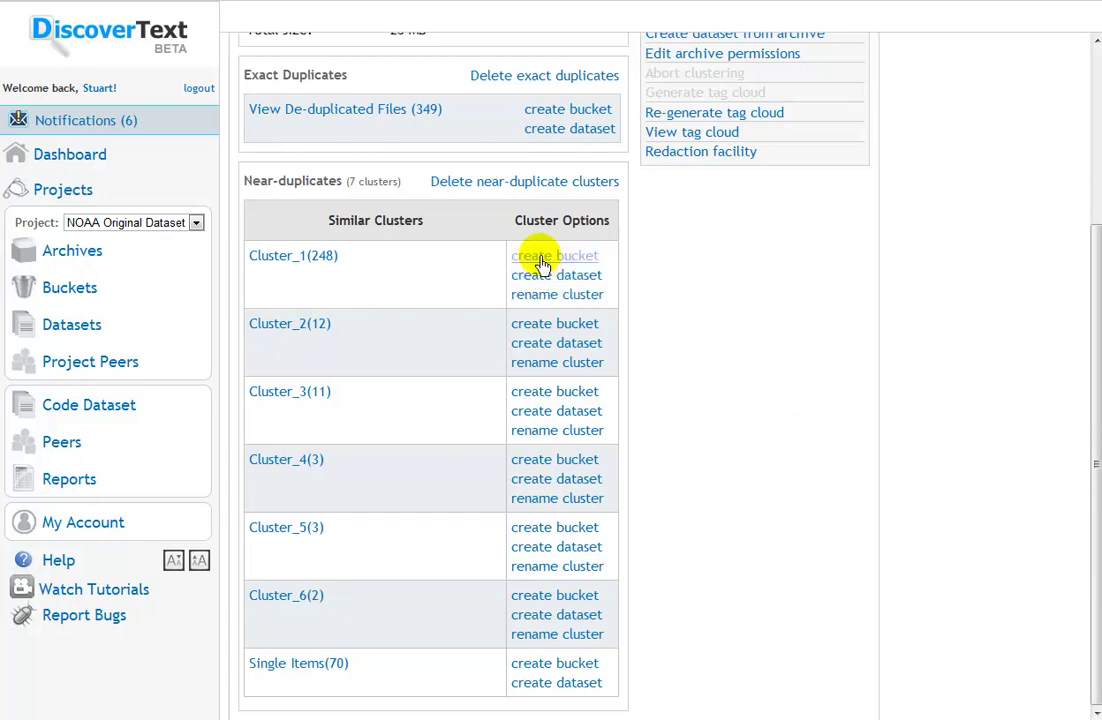
List Cluster_1's 248 documents and close the Toolbox panel
{"action": "left_click", "coordinate": [266, 258]}
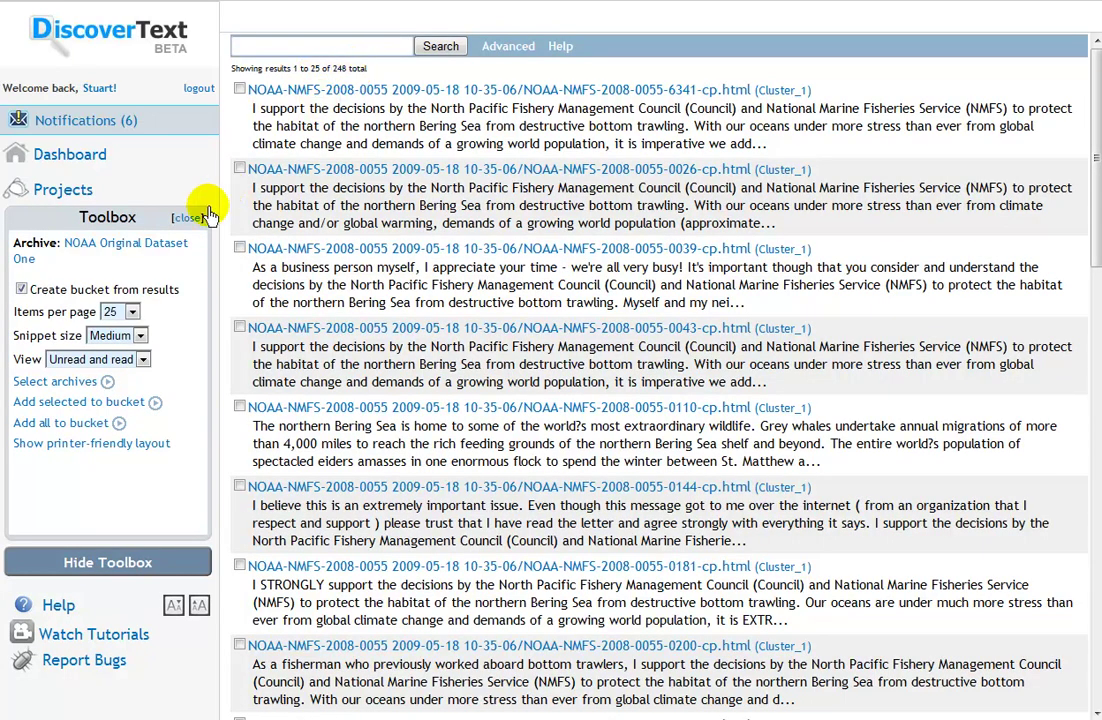
{"action": "left_click", "coordinate": [196, 219]}
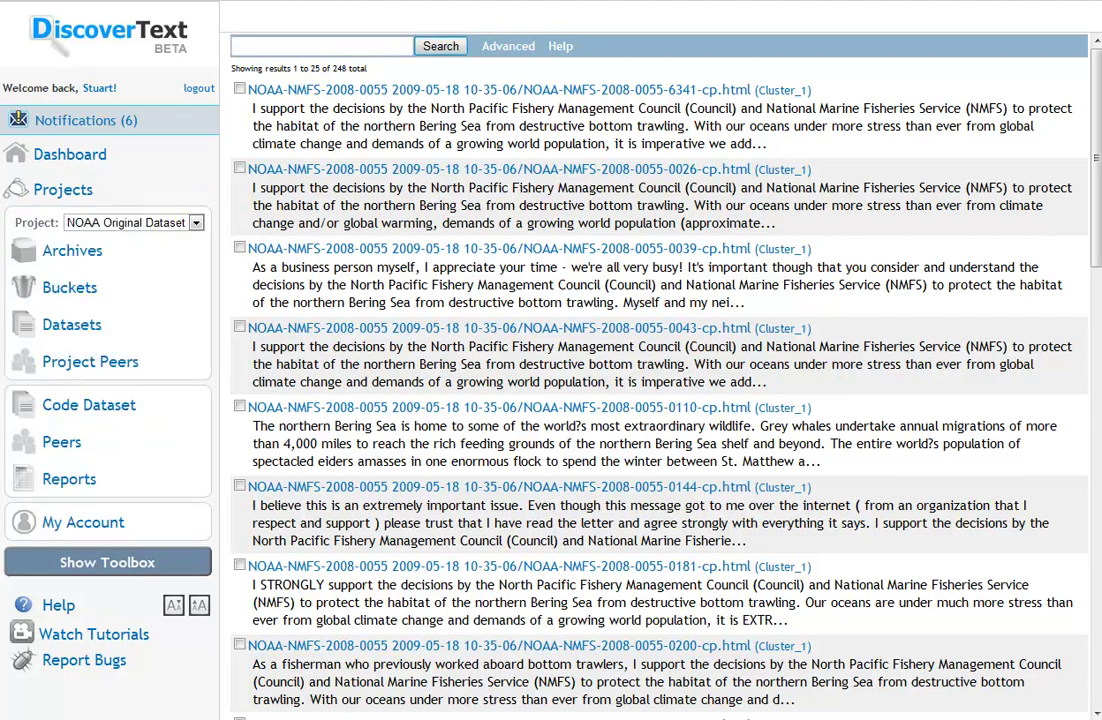
{"action": "left_click", "coordinate": [382, 90]}
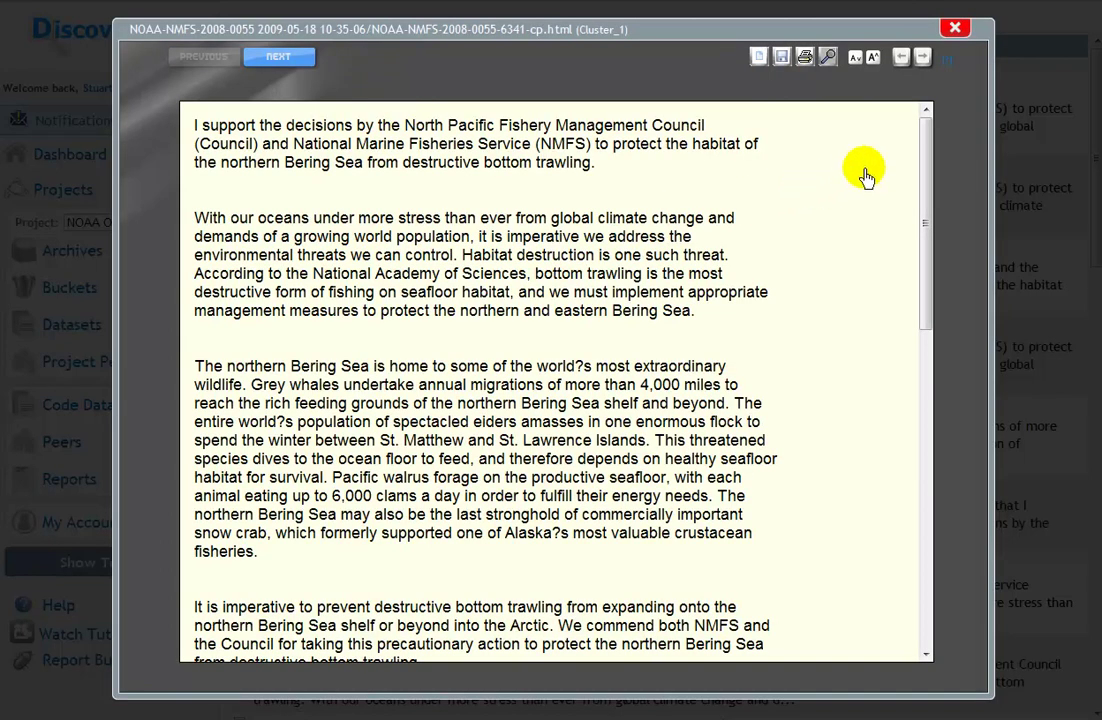
{"action": "left_click", "coordinate": [922, 57]}
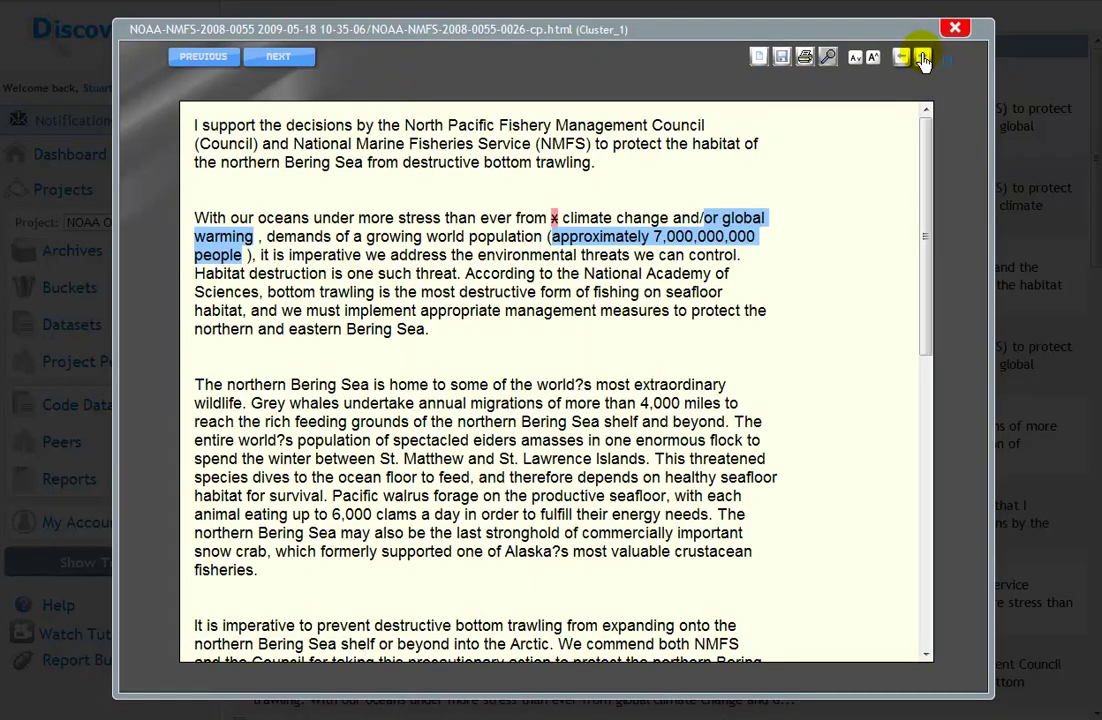
{"action": "left_click", "coordinate": [922, 57]}
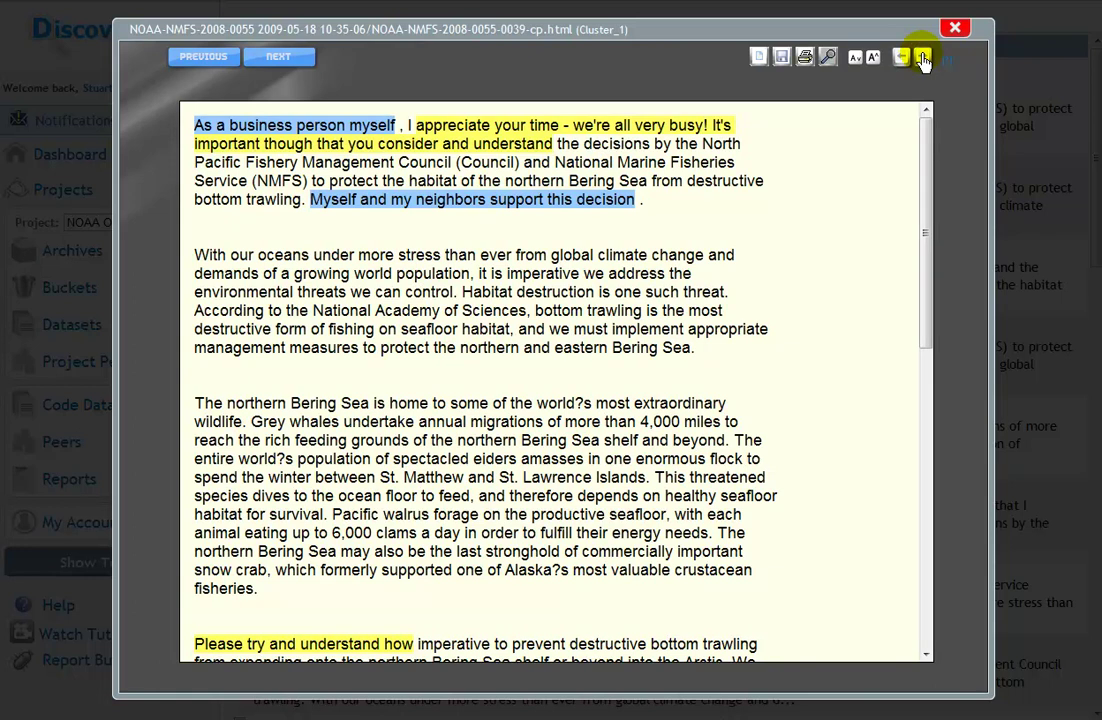
{"action": "left_click", "coordinate": [922, 58]}
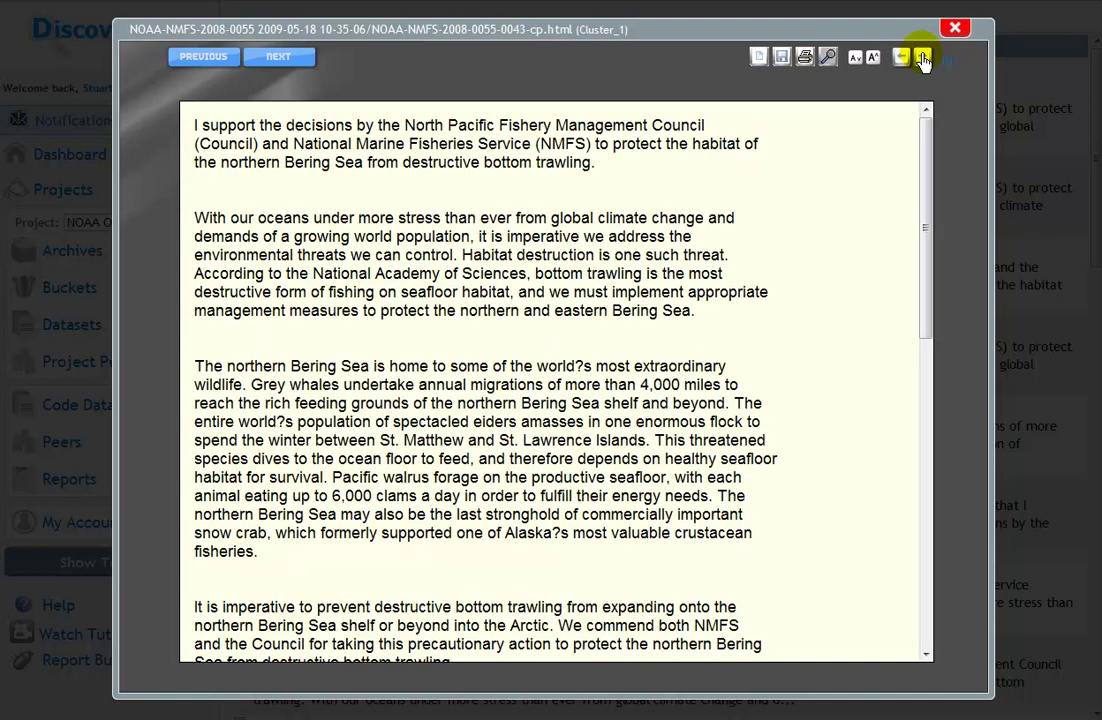
{"action": "mouse_move", "coordinate": [922, 130]}
{"action": "left_mouse_down"}
{"action": "mouse_move", "coordinate": [926, 295]}
{"action": "mouse_move", "coordinate": [927, 111]}
{"action": "left_mouse_up"}
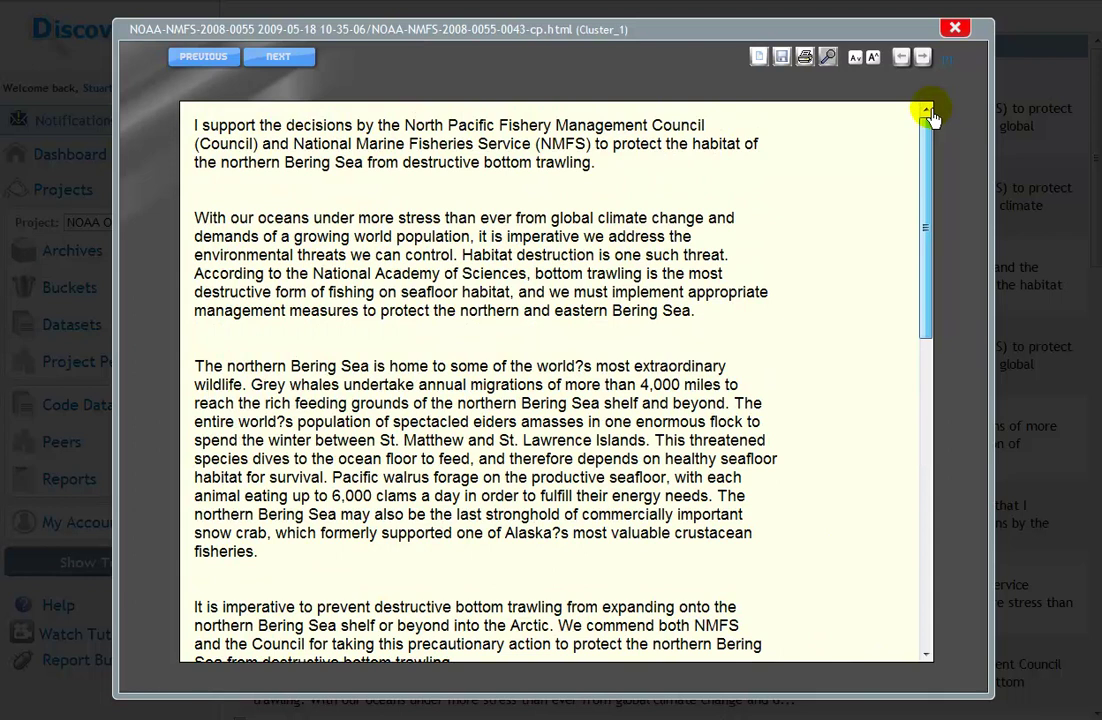
{"action": "left_click", "coordinate": [922, 58]}
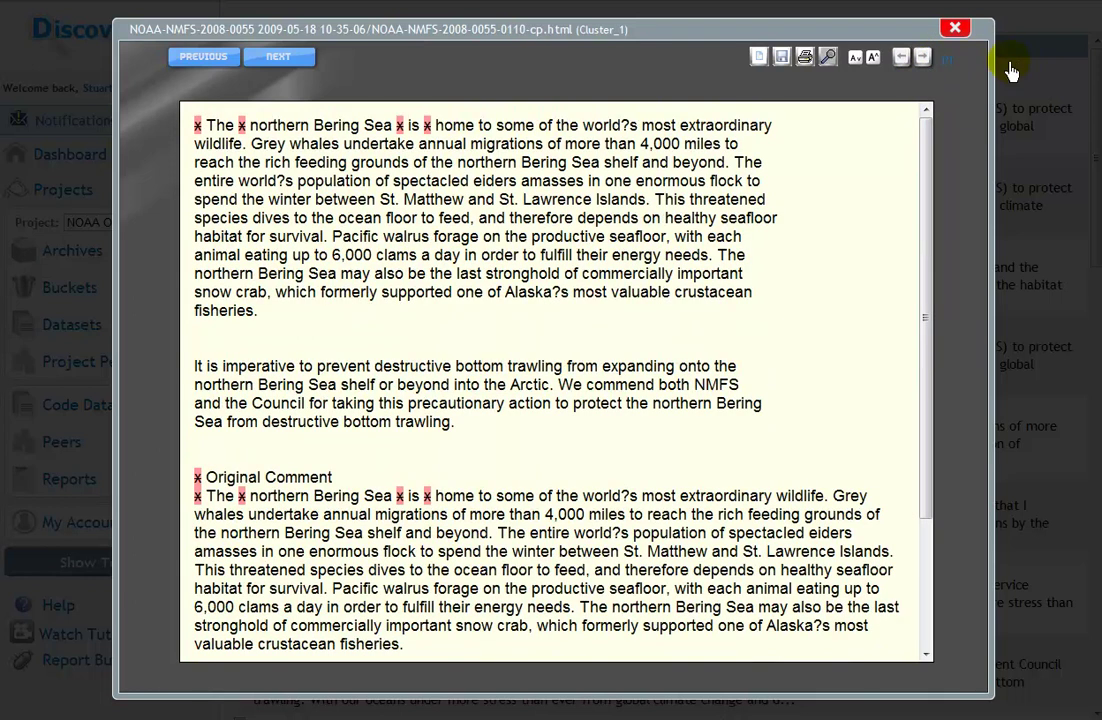
{"action": "left_click", "coordinate": [922, 58]}
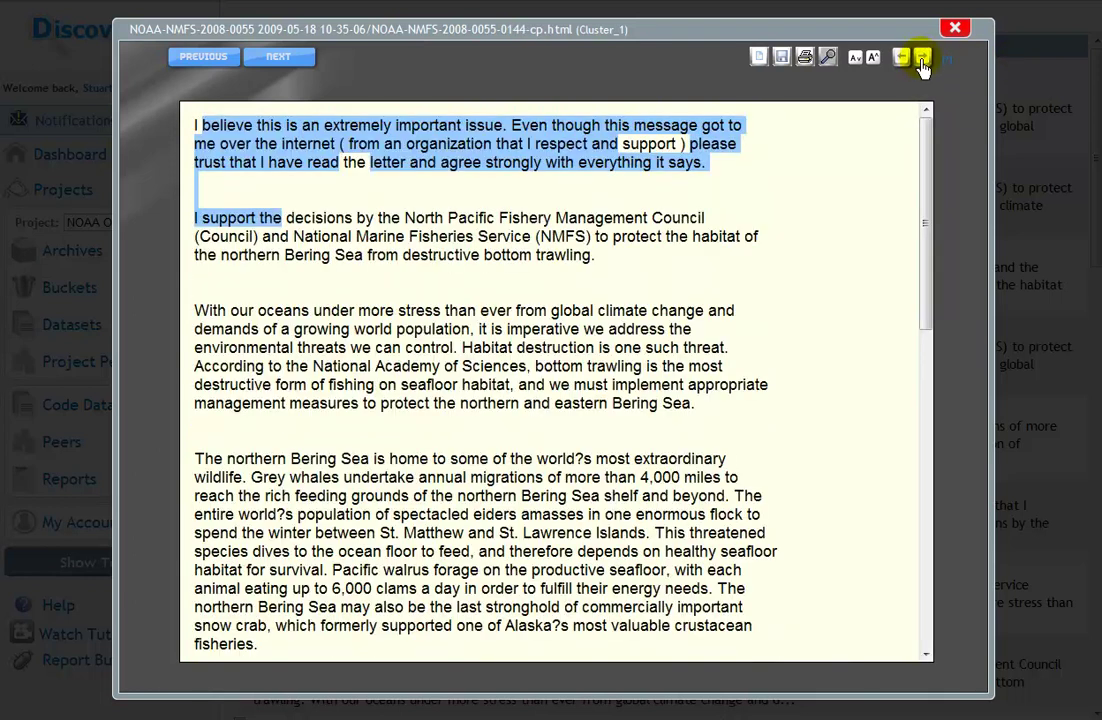
{"action": "left_click", "coordinate": [922, 58]}
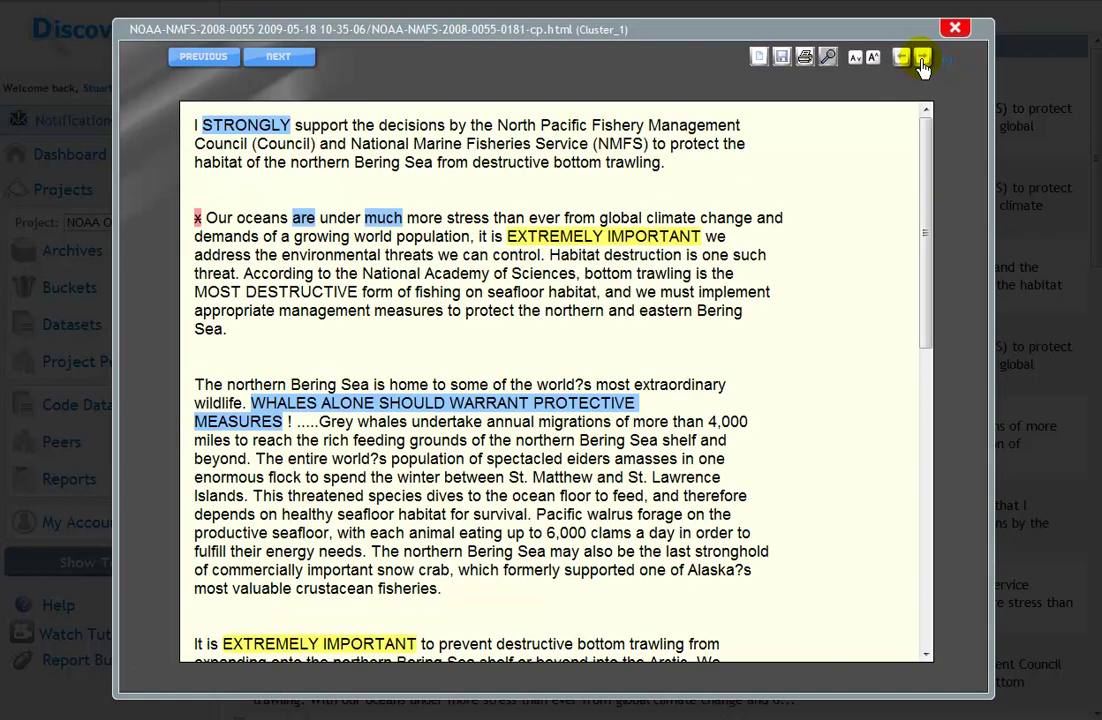
{"action": "left_click", "coordinate": [922, 58]}
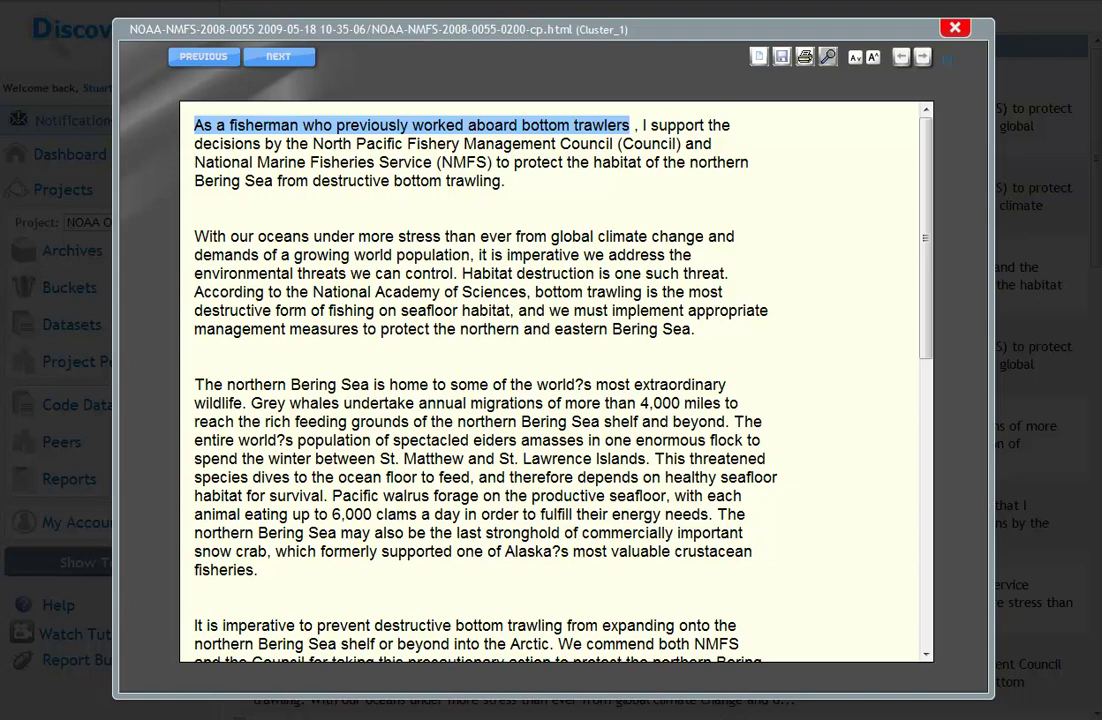
{"action": "left_click", "coordinate": [955, 28]}
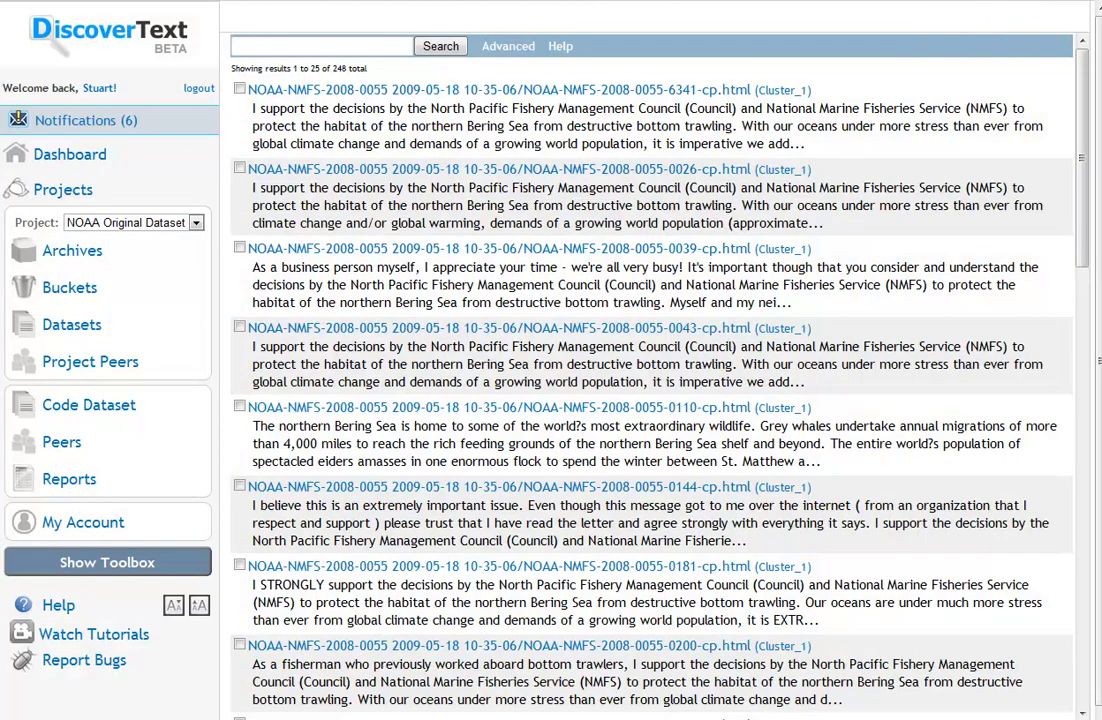